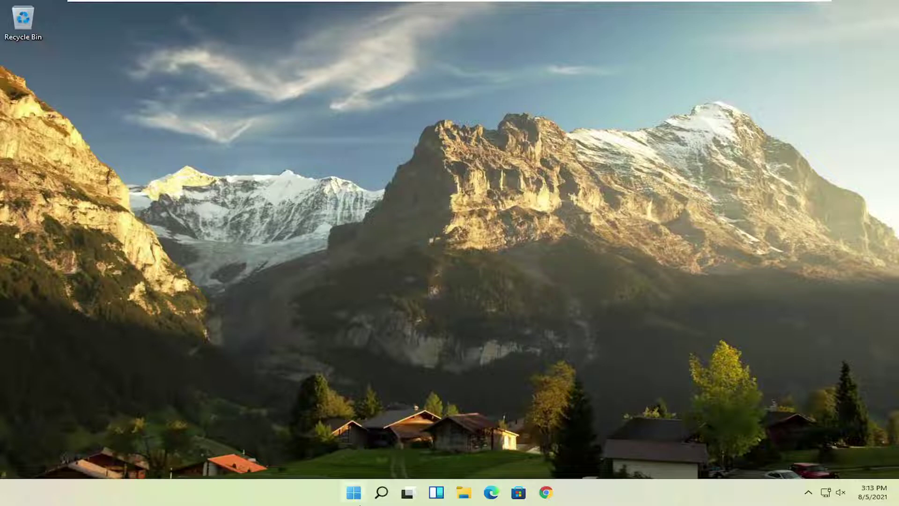
Disable Microsoft OneDrive under Task Manager's Startup apps, then close Task Manager
right_click(354, 494)
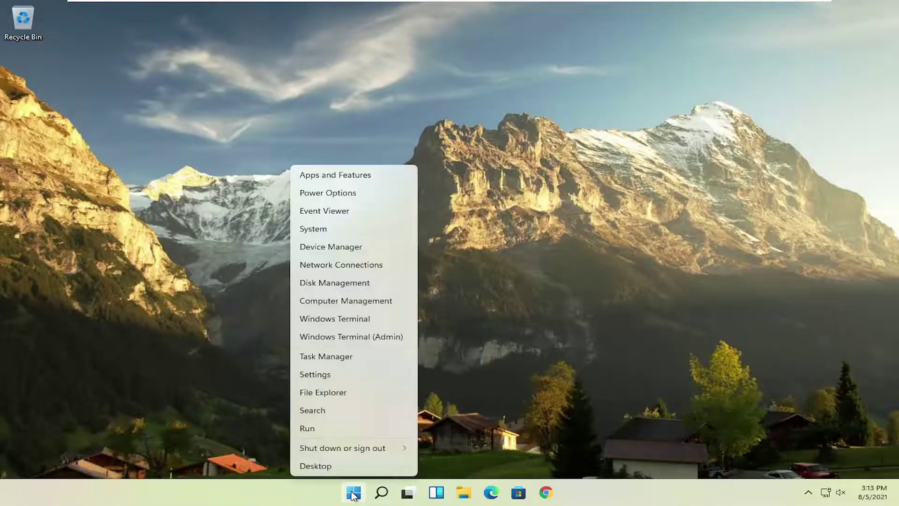
left_click(330, 357)
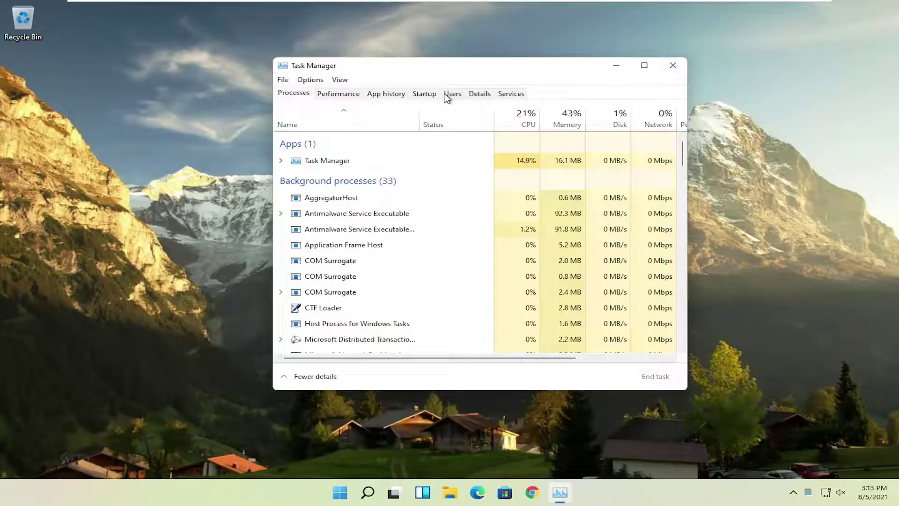
left_click(424, 96)
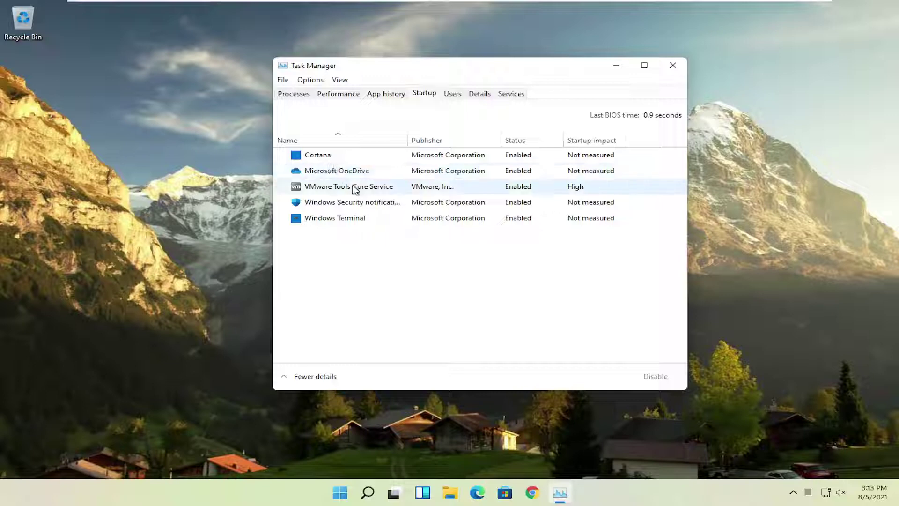
left_click(341, 176)
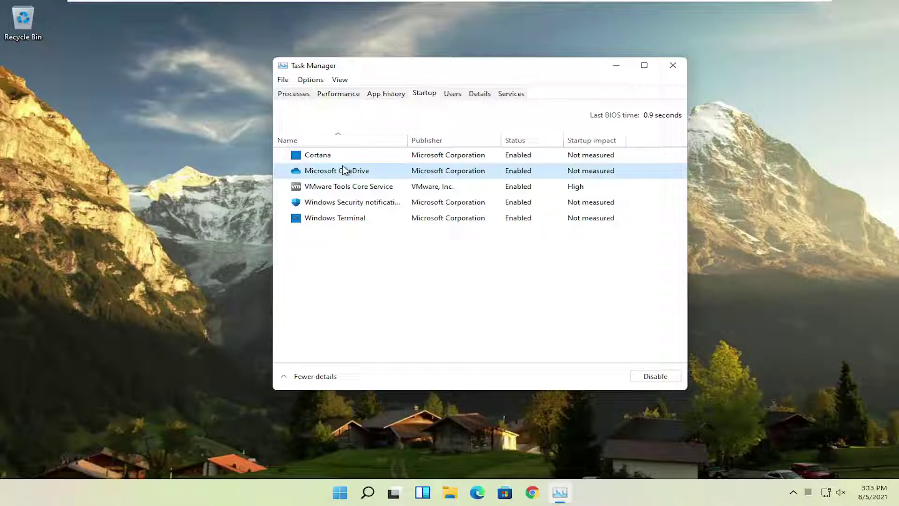
left_click(656, 379)
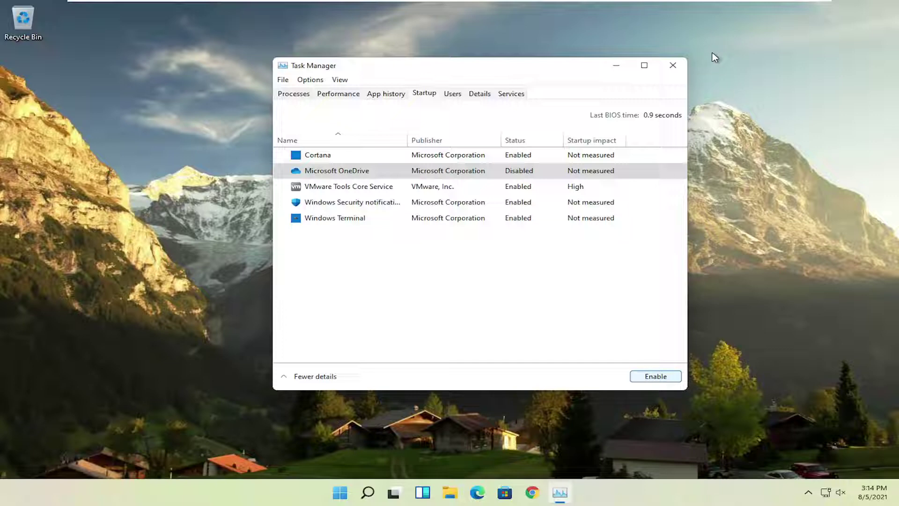
left_click(671, 65)
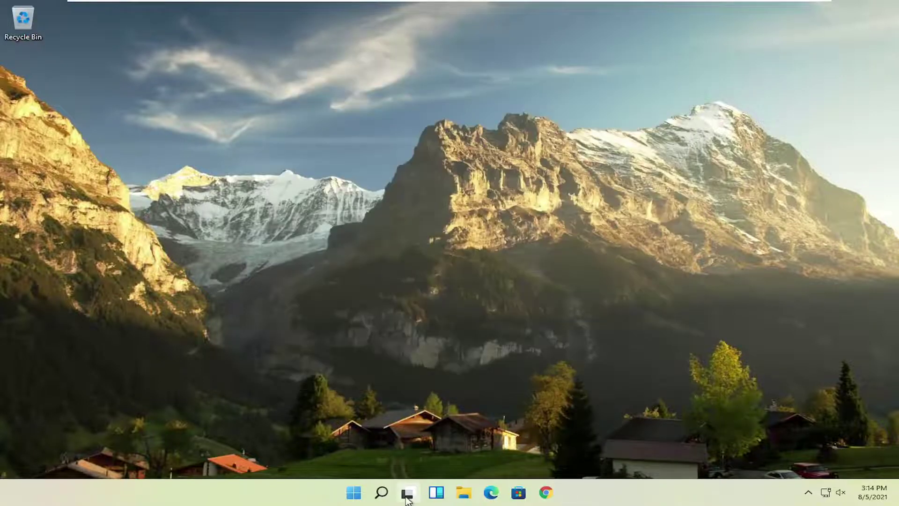
Open Apps & features and view CCleaner's Modify/Uninstall menu without uninstalling it
left_click(382, 492)
type("apps")
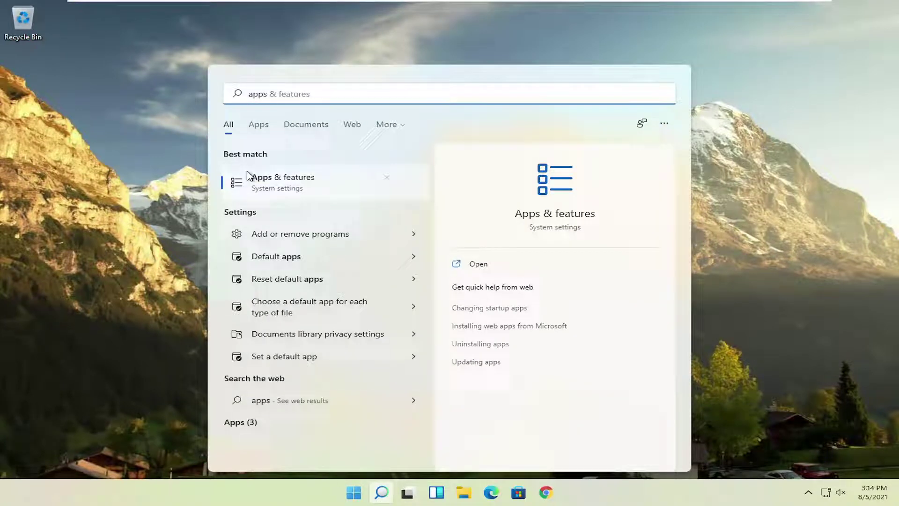
left_click(275, 182)
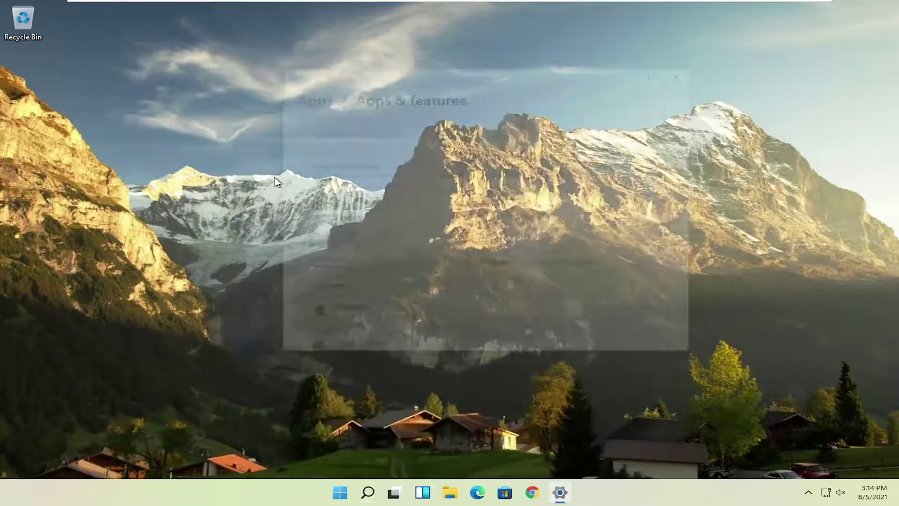
scroll(431, 221, "down", 1)
scroll(431, 221, "down", 1)
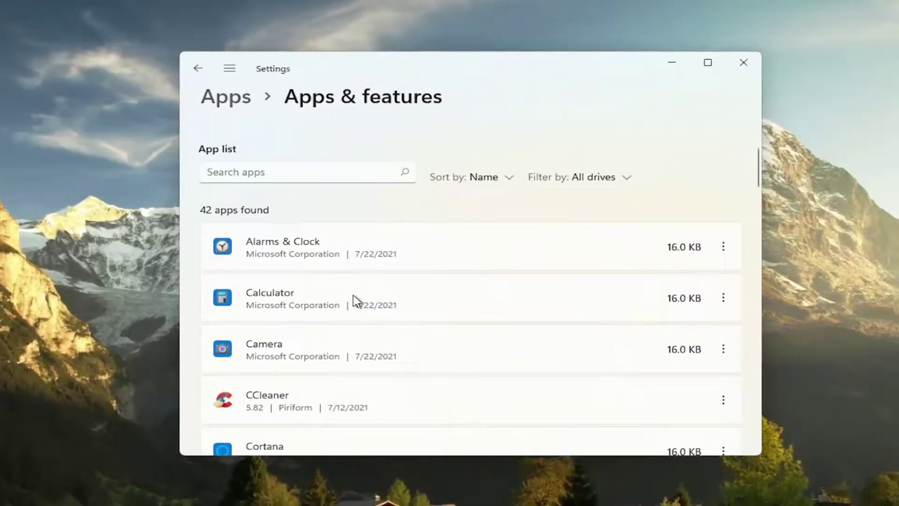
scroll(355, 301, "down", 1)
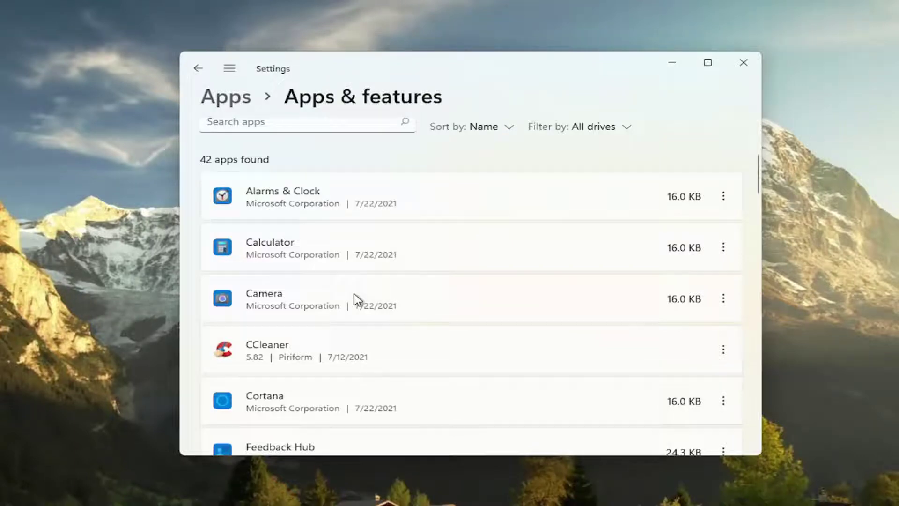
scroll(355, 301, "down", 1)
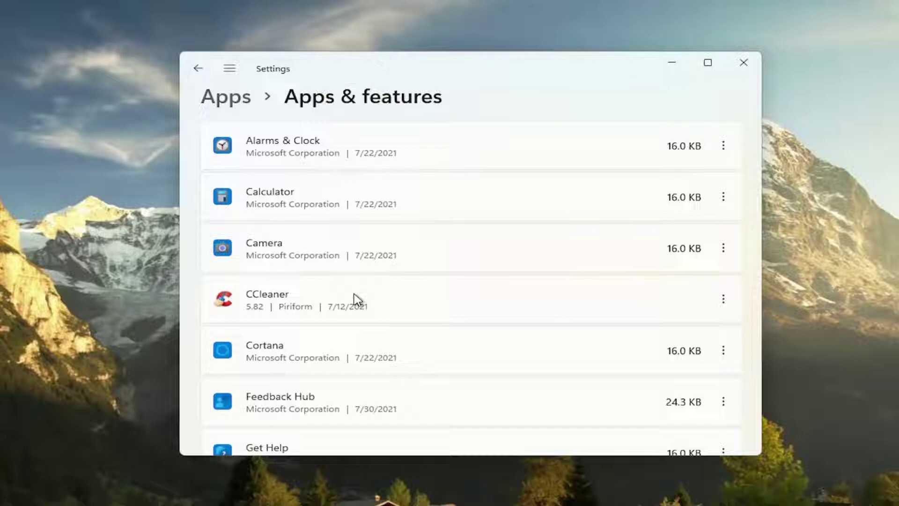
left_click(732, 301)
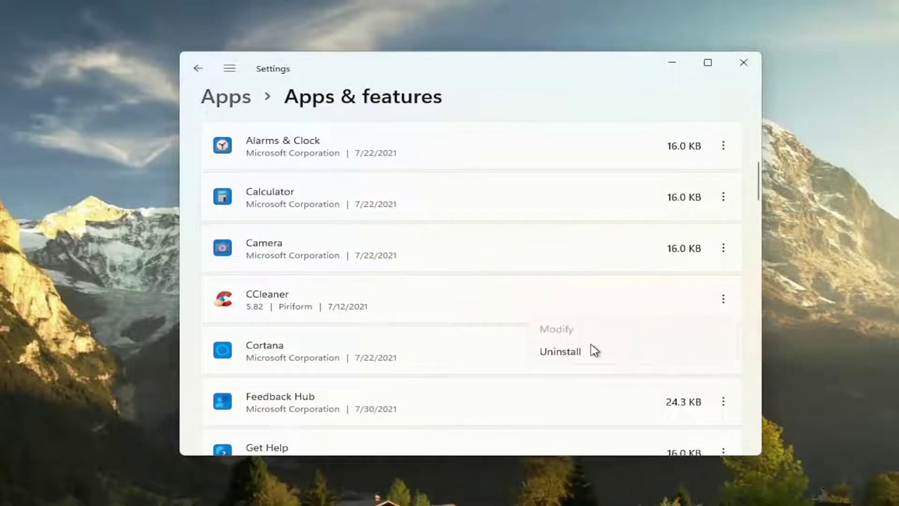
left_click(580, 76)
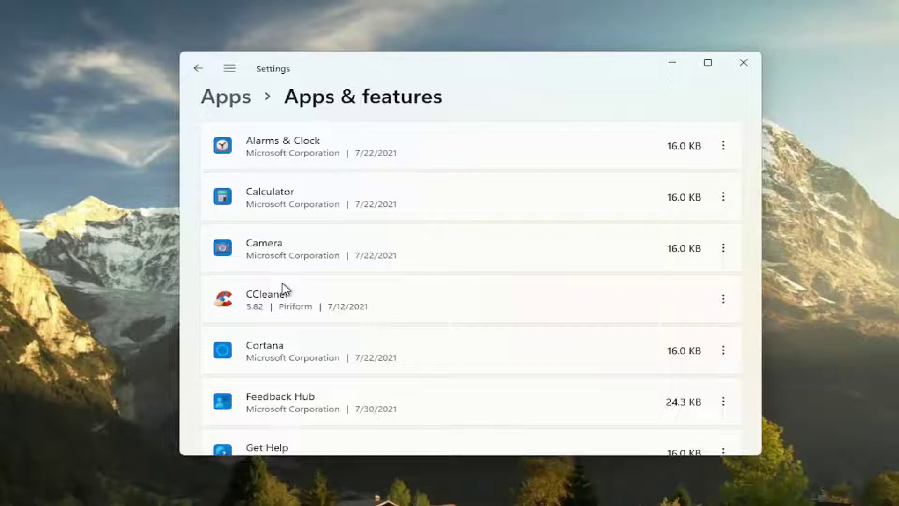
Close Settings and apply the Adjust for best performance preset in Performance Options
left_click(743, 62)
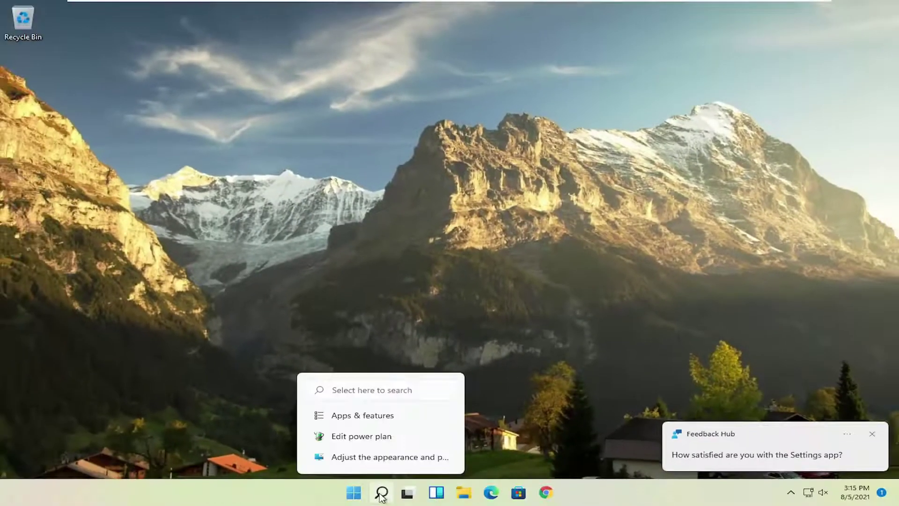
left_click(379, 492)
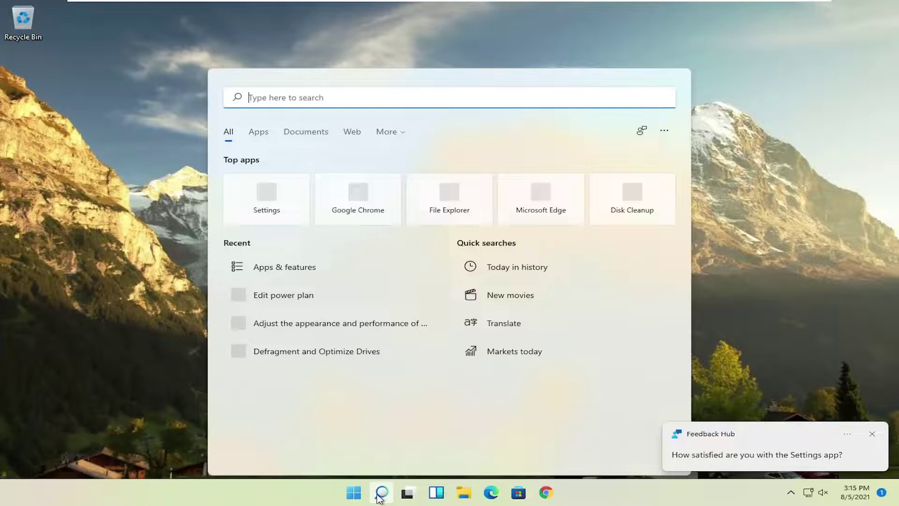
type("adjust")
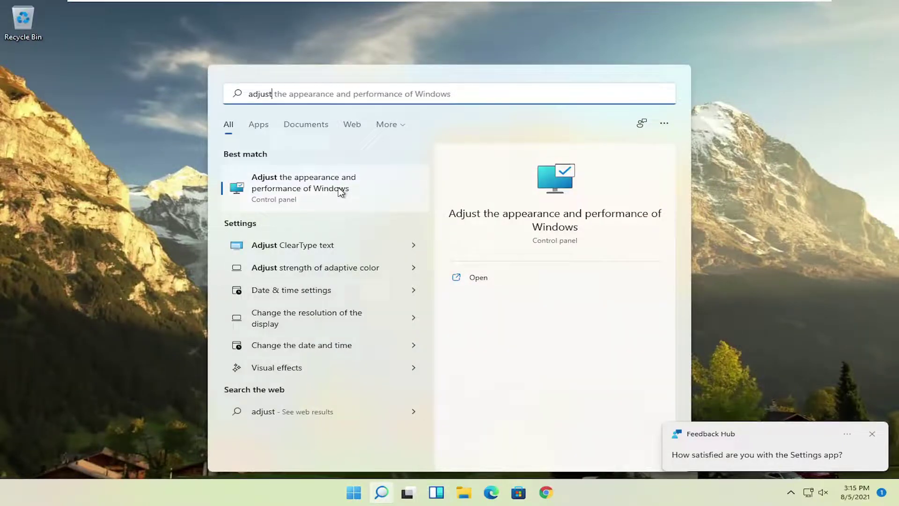
left_click(339, 192)
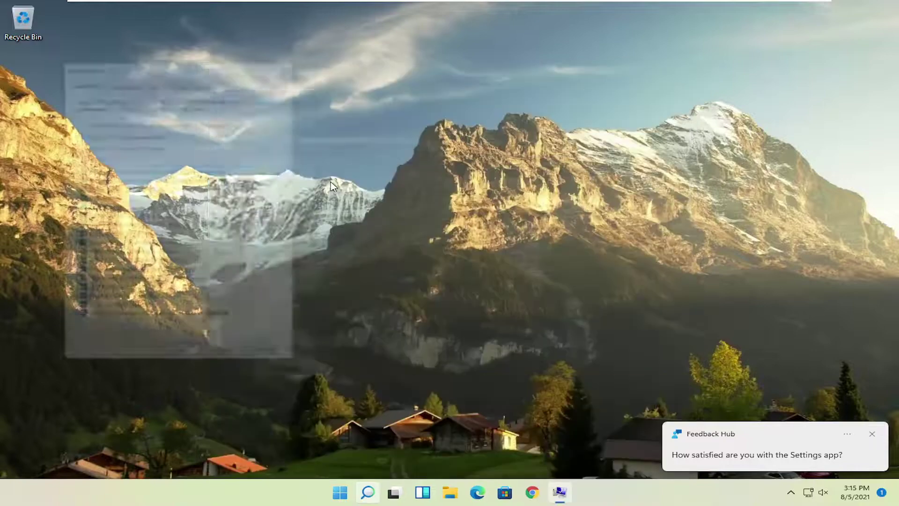
left_click_drag(191, 51, 376, 51)
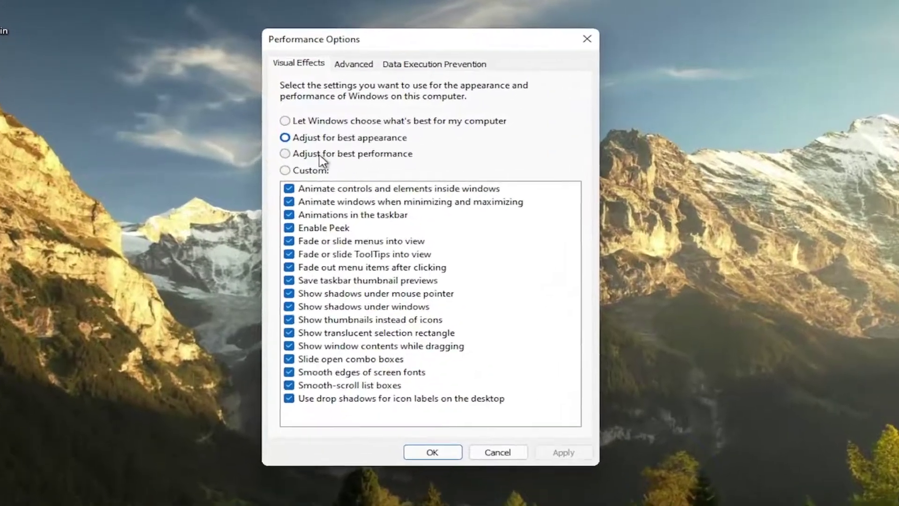
left_click(320, 155)
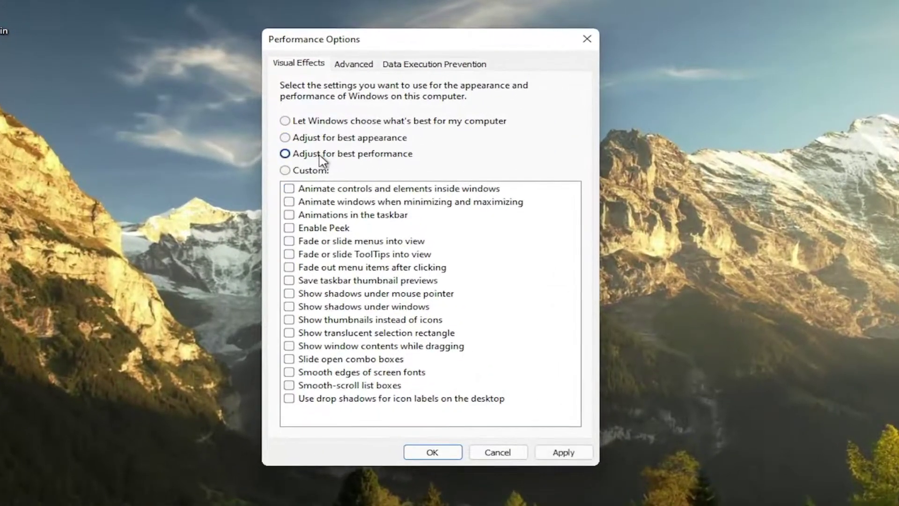
left_click(567, 454)
Reposition the Performance Options dialog and briefly open and close the Calendar app
left_click_drag(366, 42, 414, 41)
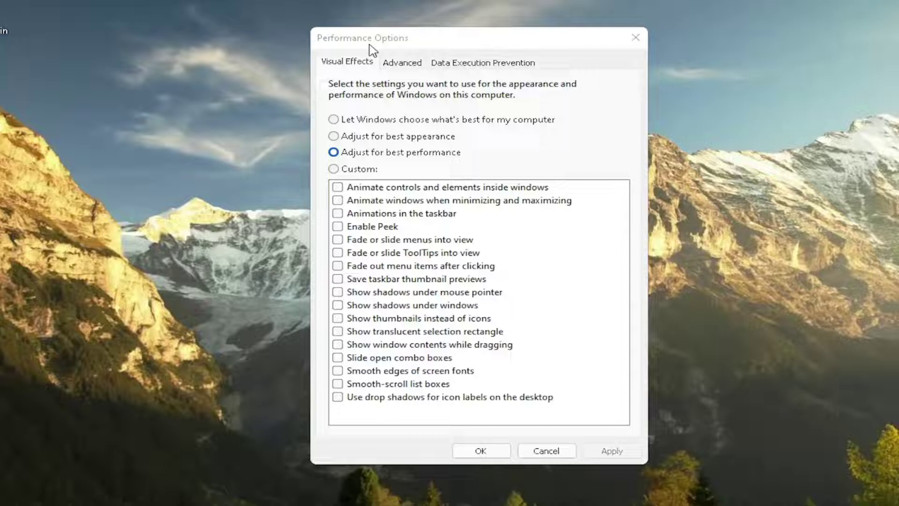
left_click_drag(468, 41, 490, 47)
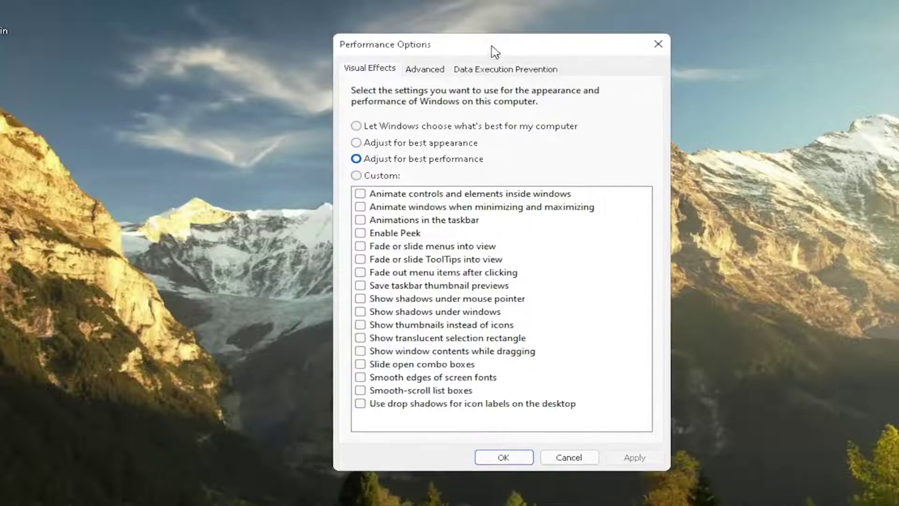
key("super")
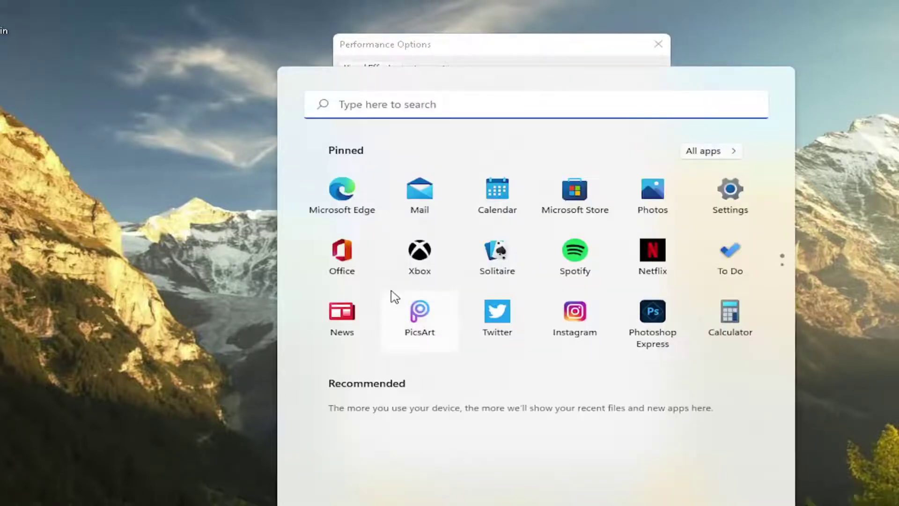
left_click(498, 192)
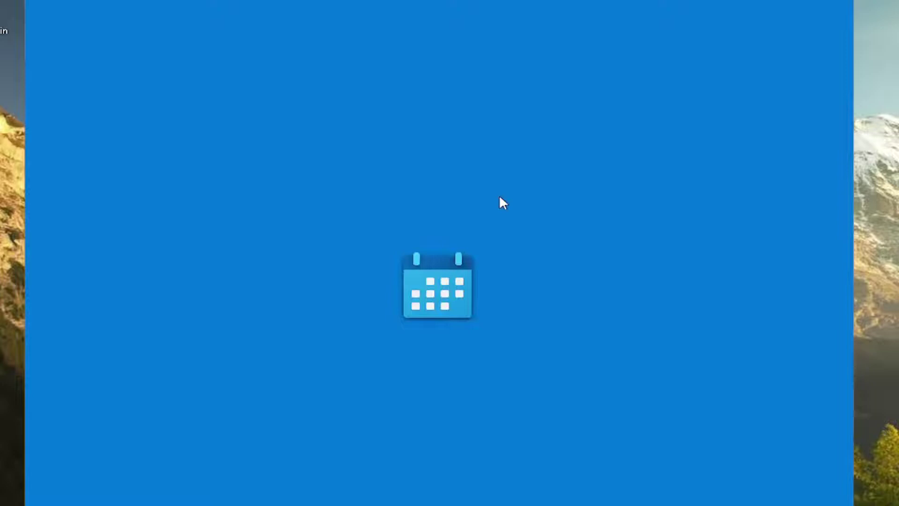
left_click(836, 3)
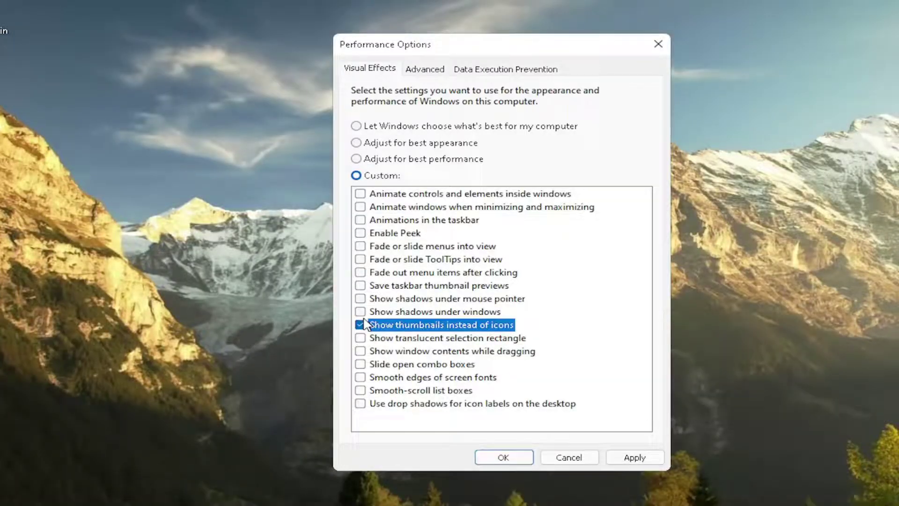
Keep only Show window contents while dragging checked and apply the custom visual effects
left_click(360, 272)
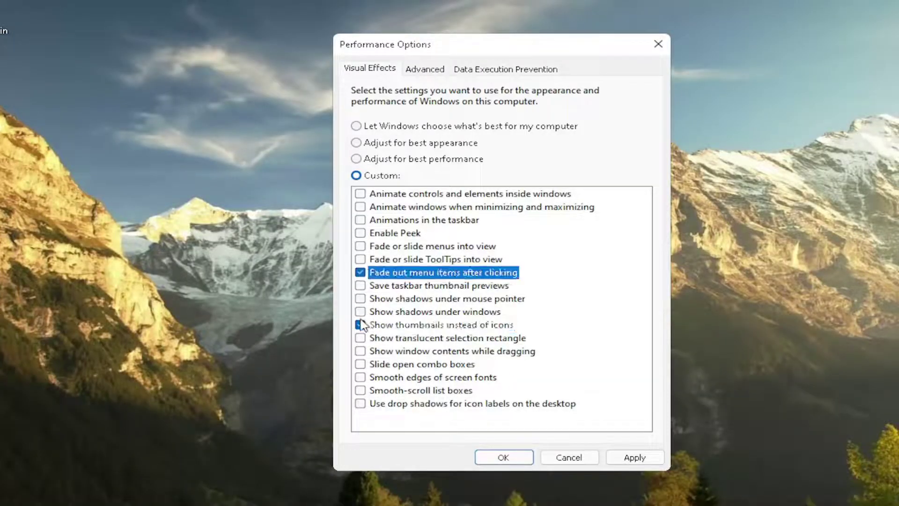
left_click(360, 272)
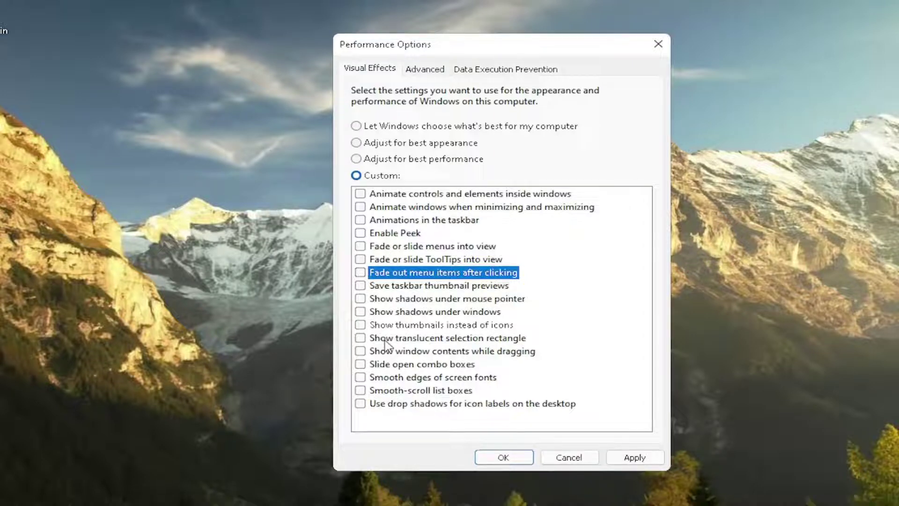
mouse_move(553, 42)
left_mouse_down()
mouse_move(309, 69)
mouse_move(549, 44)
left_mouse_up()
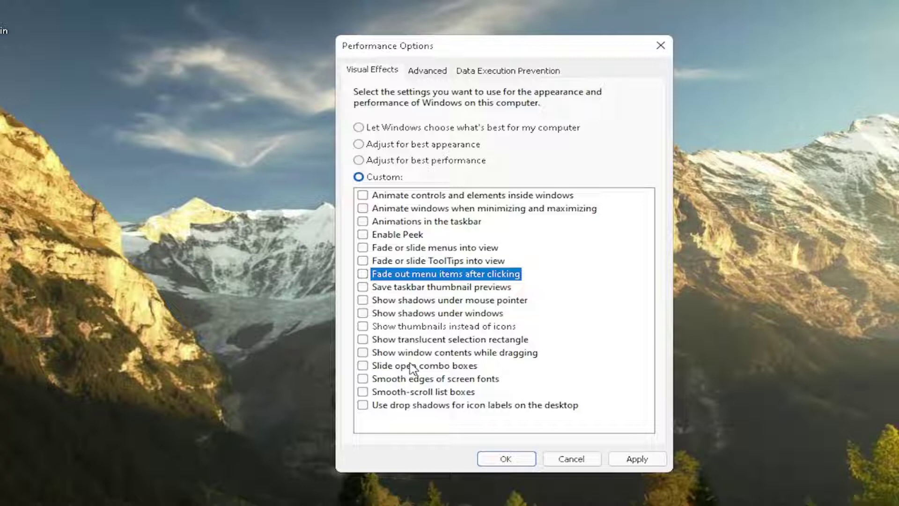
left_click(391, 352)
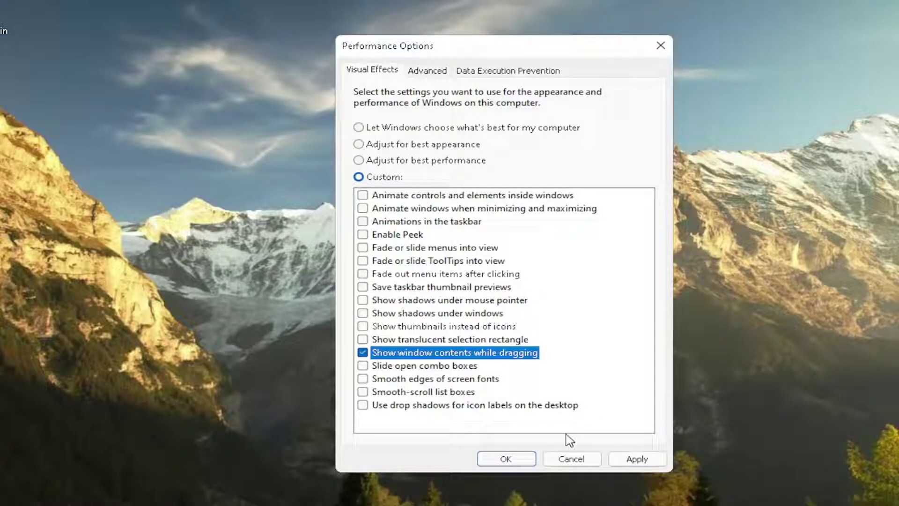
left_click(653, 464)
left_click_drag(501, 49, 502, 47)
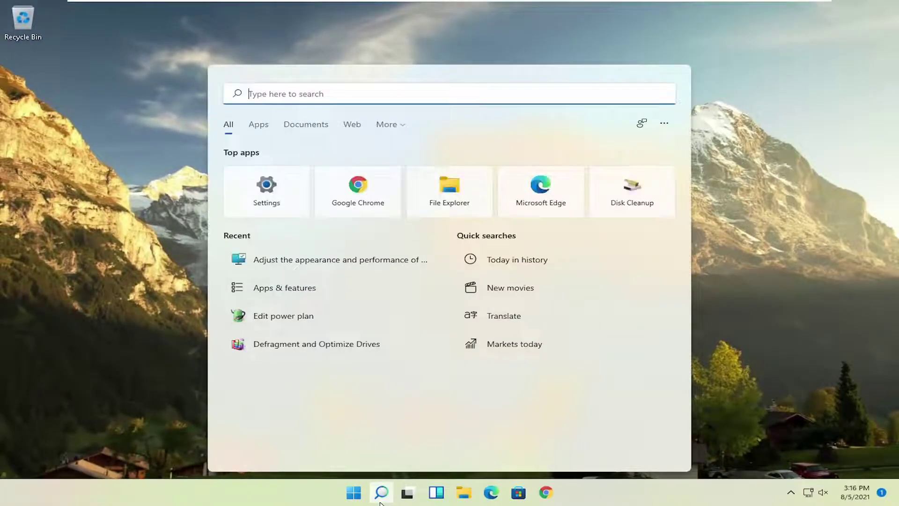
type("control")
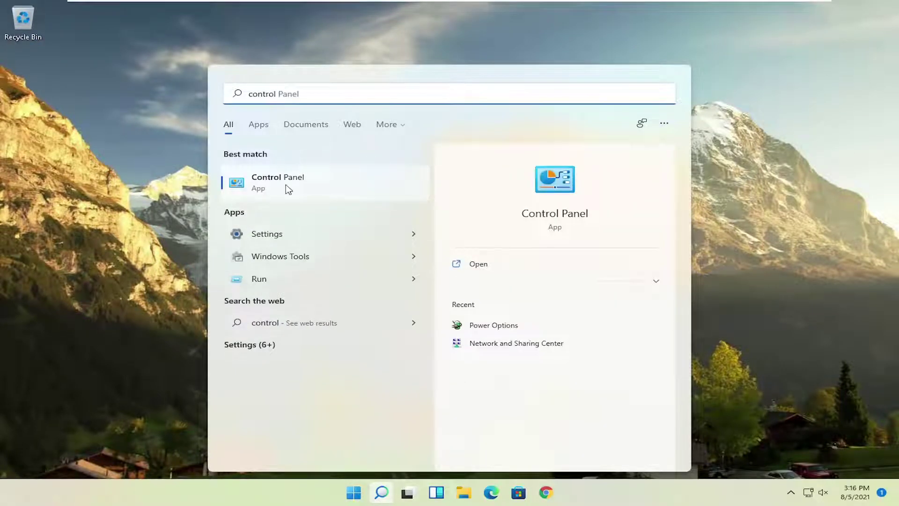
Open Control Panel with Large icons view and go to Power Options
left_click(287, 185)
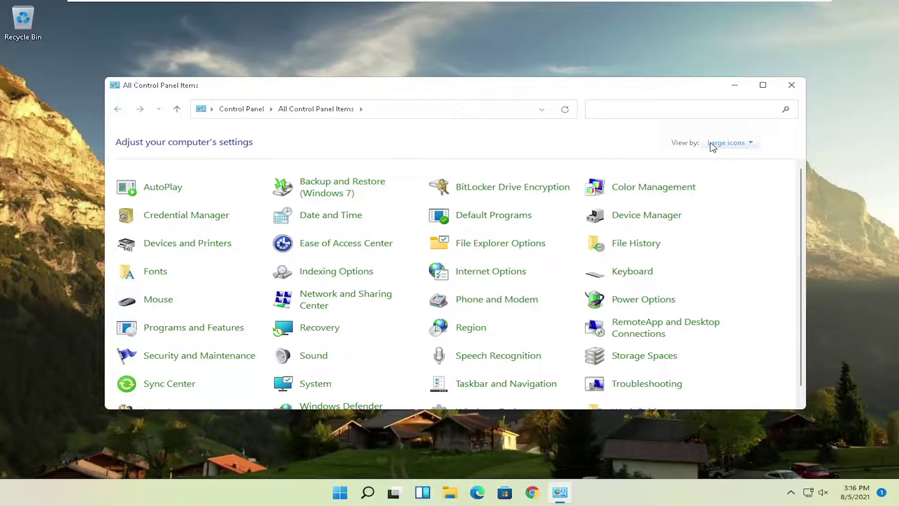
left_click(725, 143)
left_click(736, 175)
left_click(642, 302)
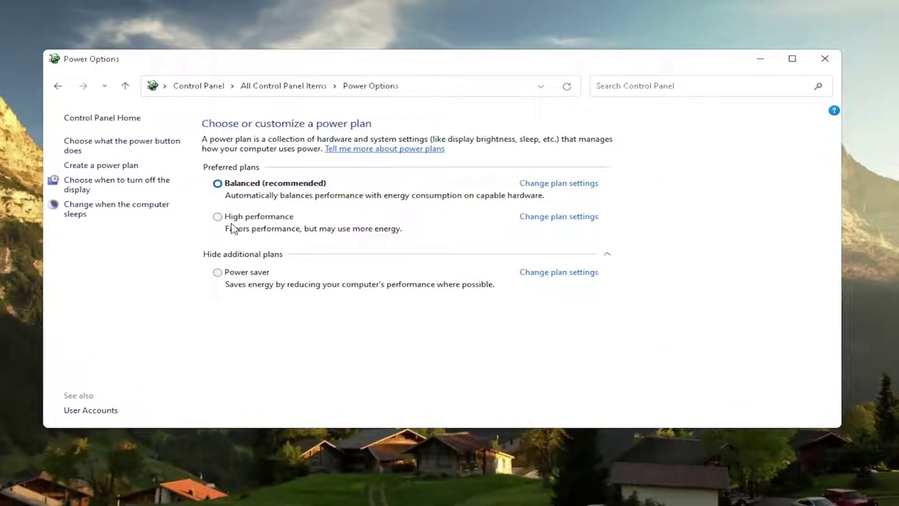
Make High performance the active plan from the additional power plans
left_click(248, 255)
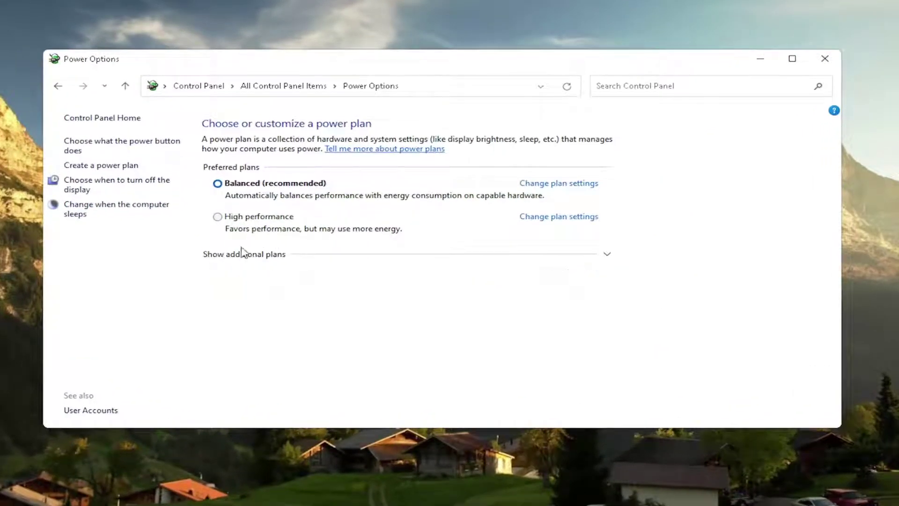
left_click(246, 259)
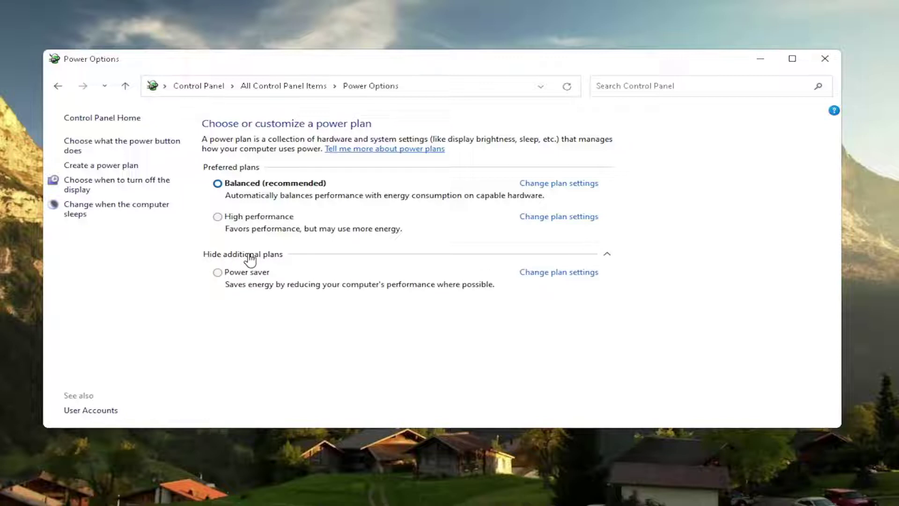
left_click(219, 219)
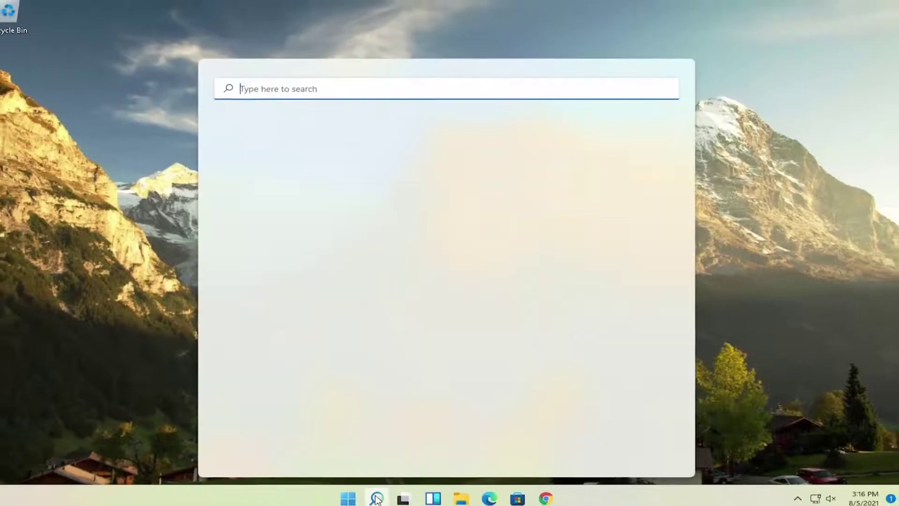
type("disk clea")
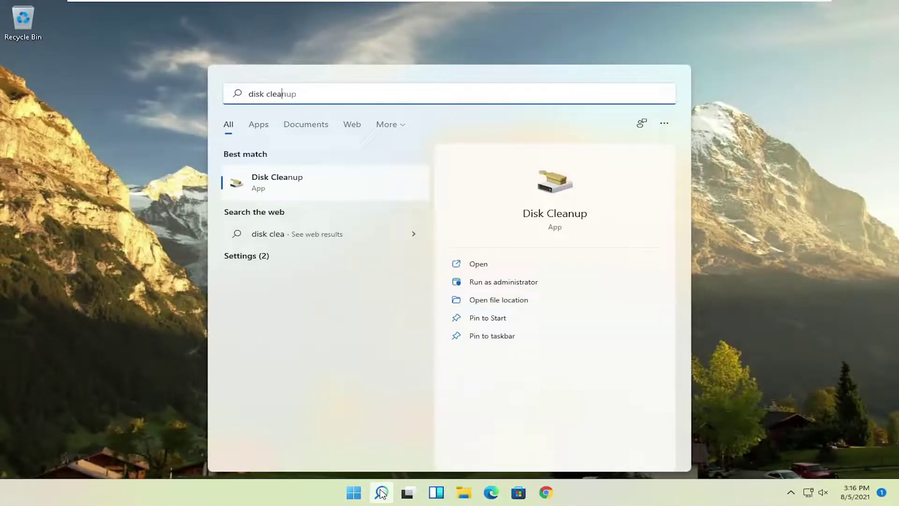
type("n")
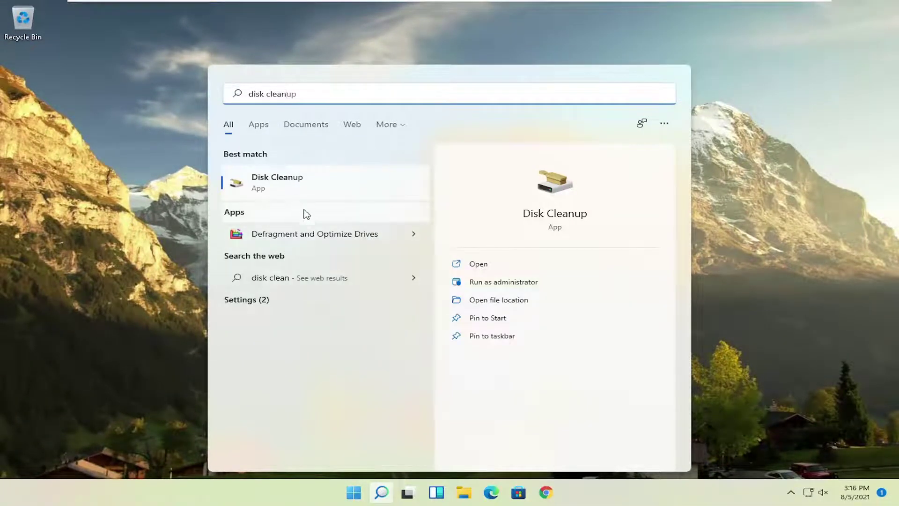
Clean up drive C: with system files included and permanently delete the checked files
left_click(275, 181)
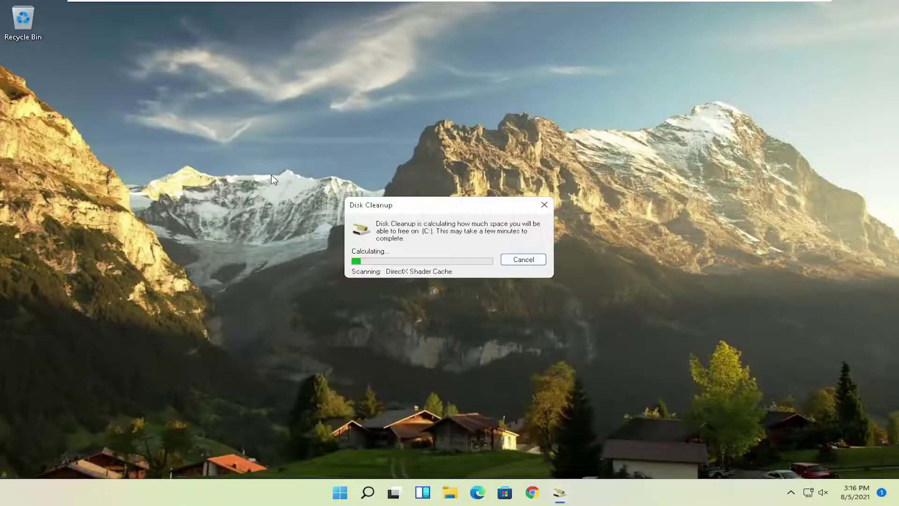
left_click_drag(226, 80, 419, 99)
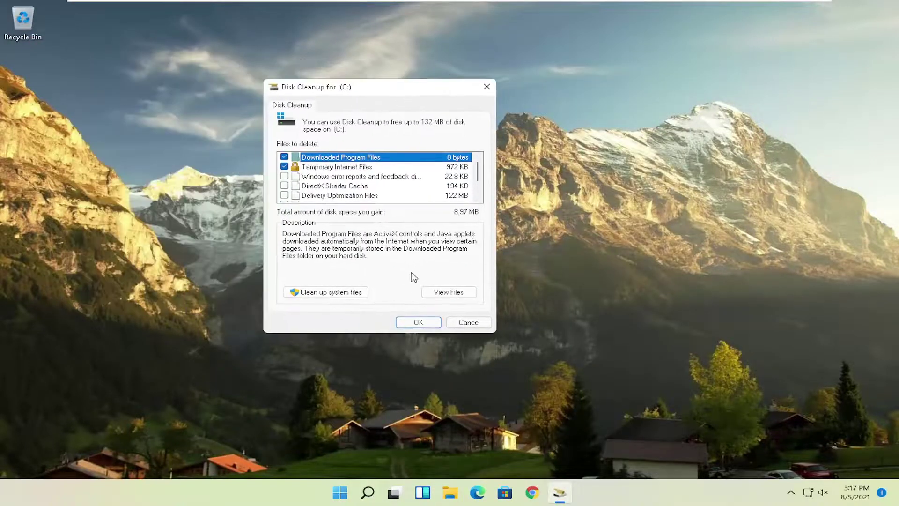
left_click(323, 293)
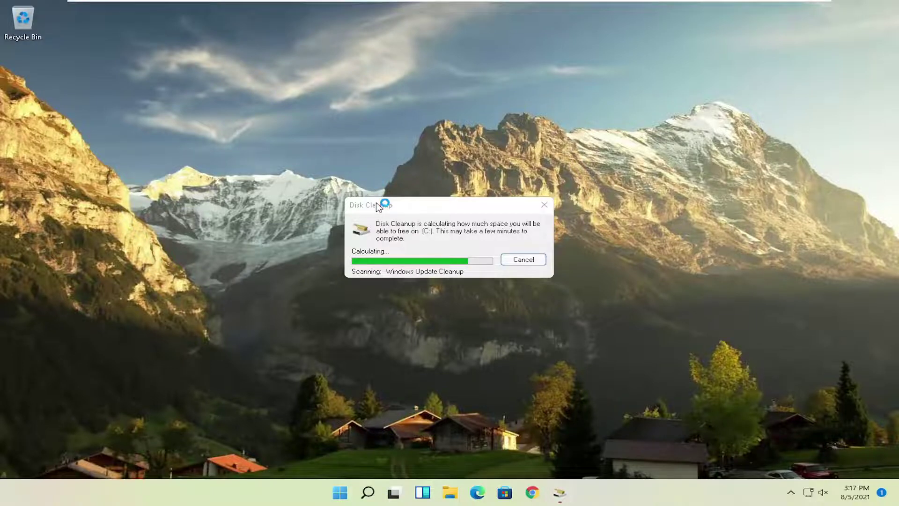
left_click_drag(219, 95, 411, 103)
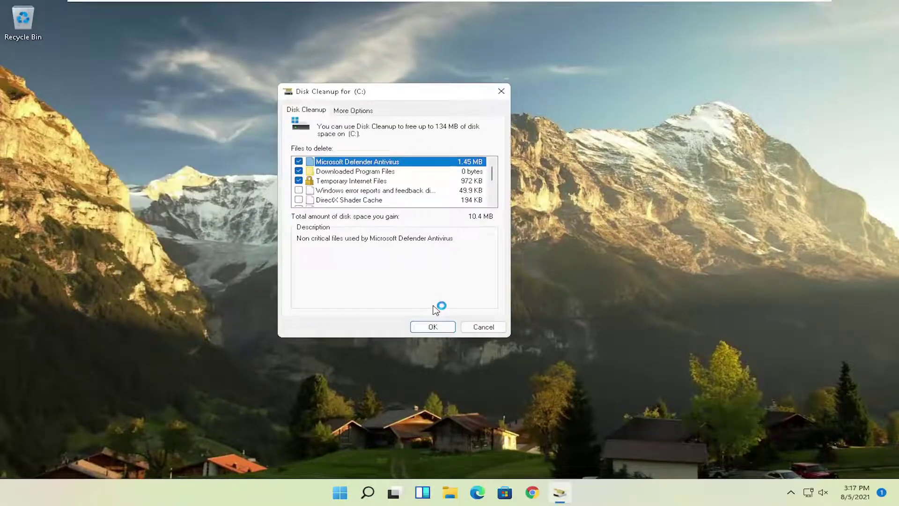
left_click(433, 327)
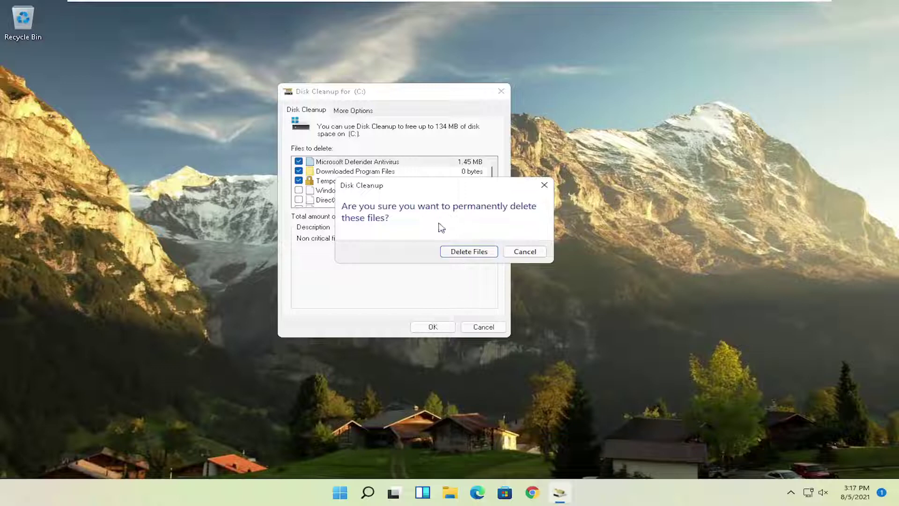
left_click(472, 252)
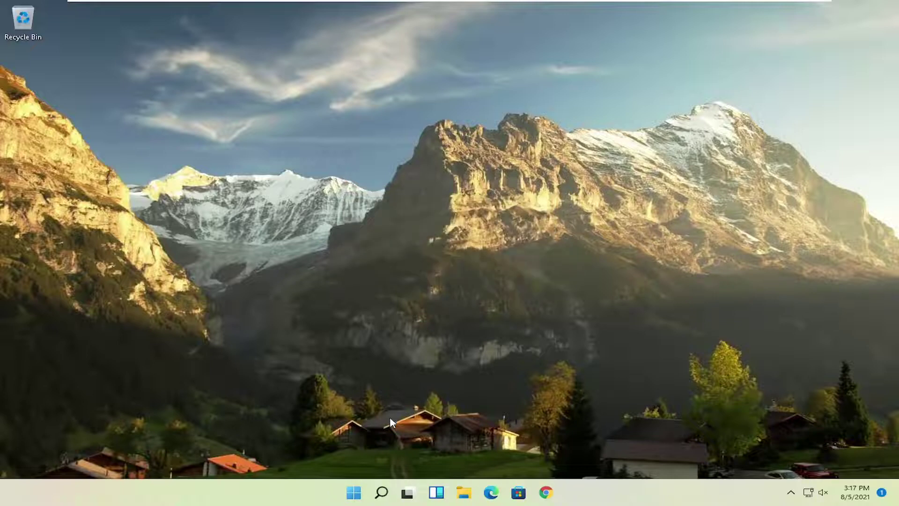
Optimize drive (C:) in Defragment and Optimize Drives, then close the tool
left_click(381, 493)
type("d")
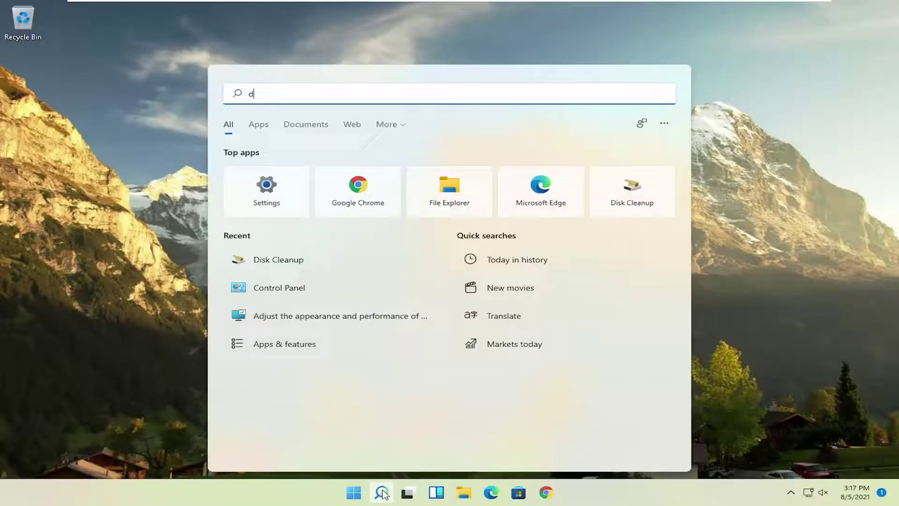
type("isk")
key("BackSpace")
key("BackSpace")
key("BackSpace")
type("efr")
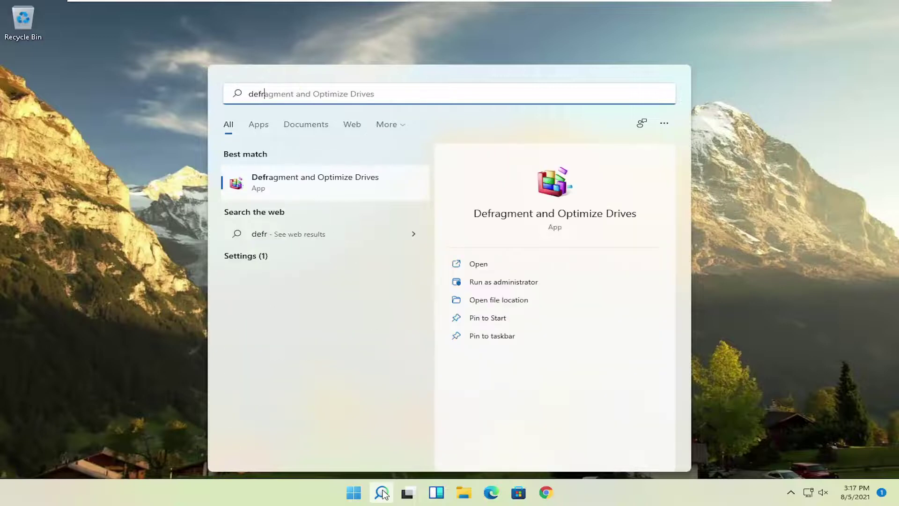
type("ag")
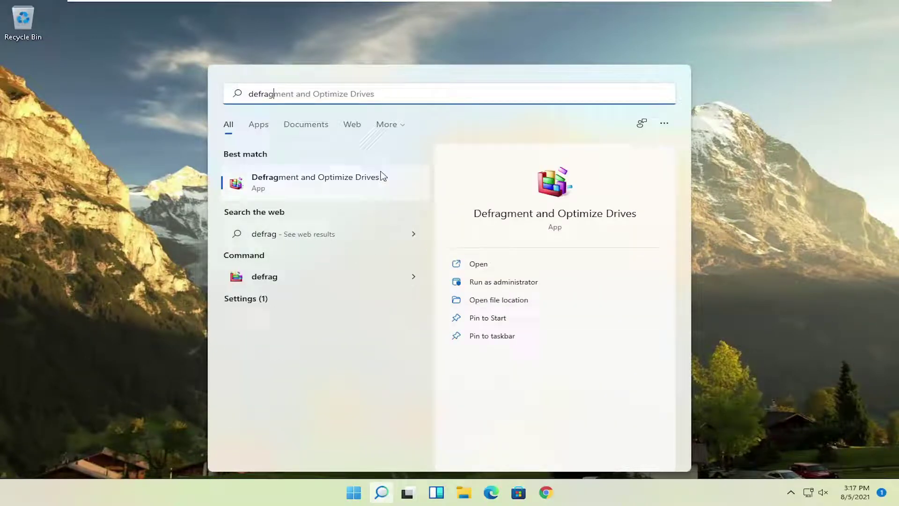
left_click(327, 186)
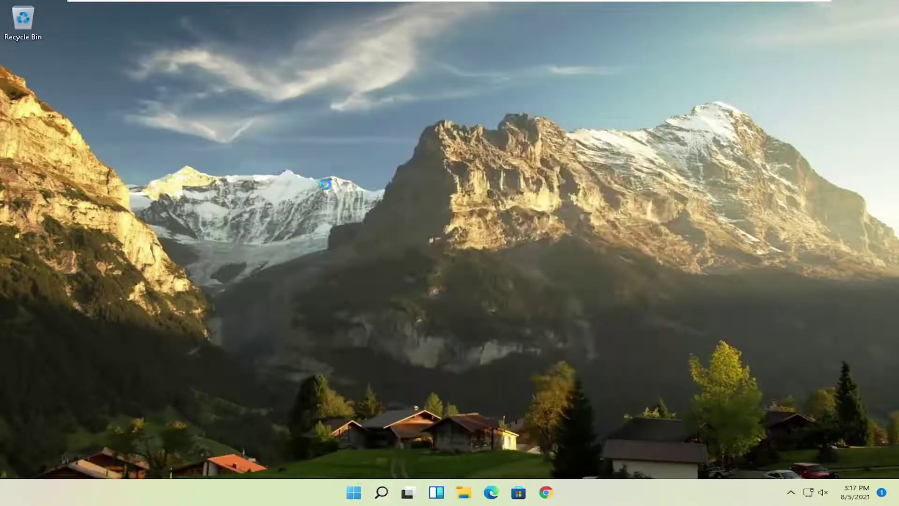
left_click_drag(375, 119, 361, 95)
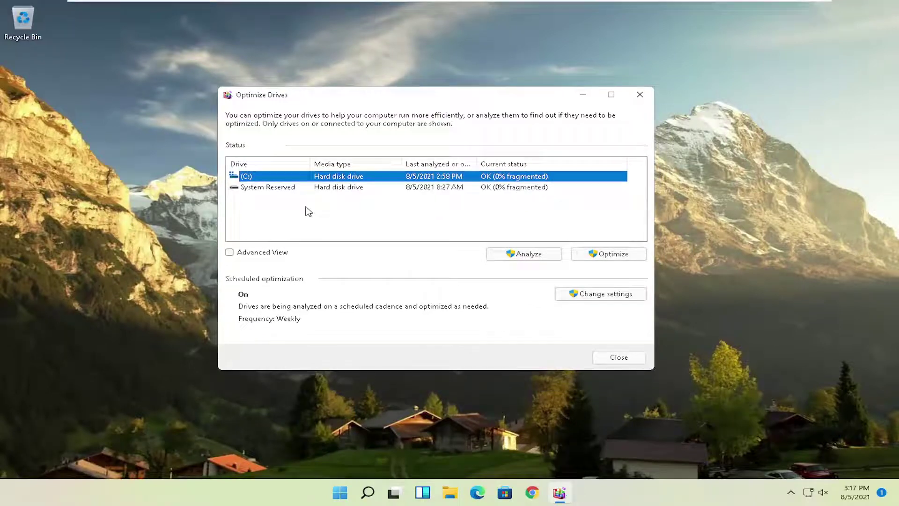
left_click(254, 187)
left_click(609, 254)
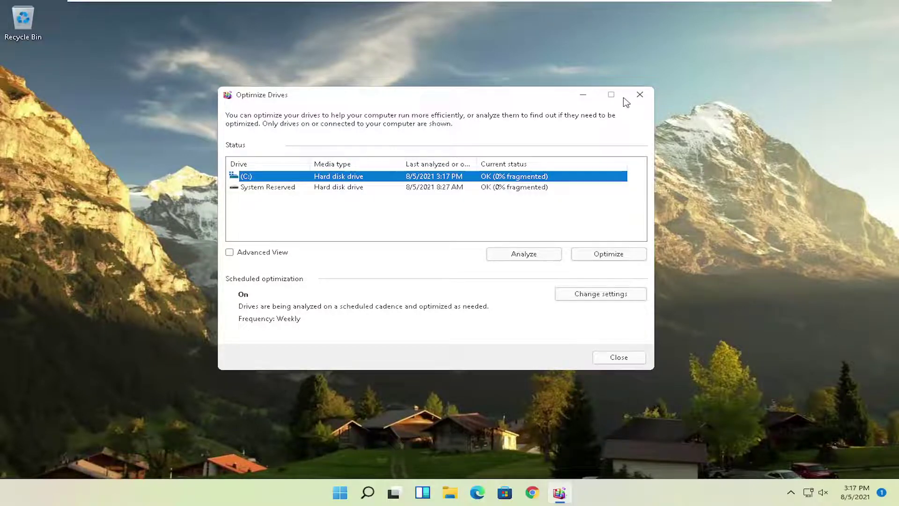
left_click(640, 94)
Run Command Prompt as administrator from search and approve the UAC prompt
left_click(381, 493)
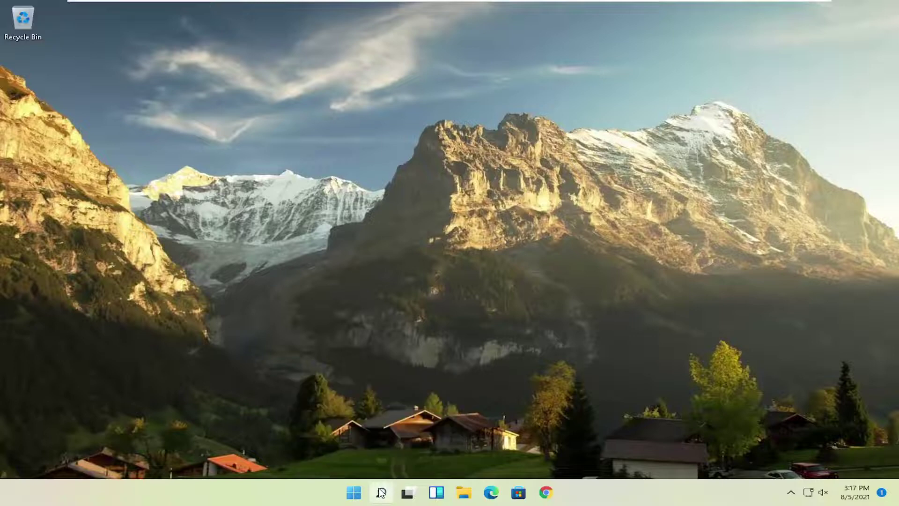
type("cmd")
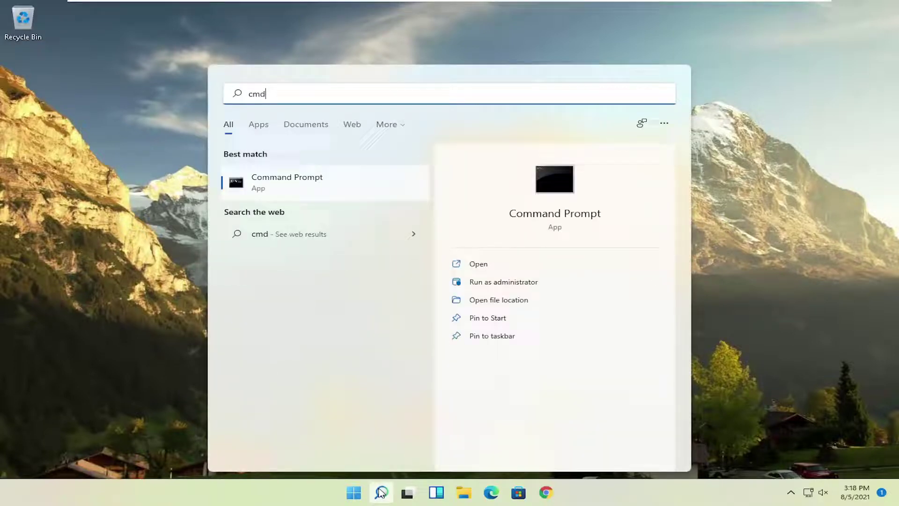
right_click(284, 182)
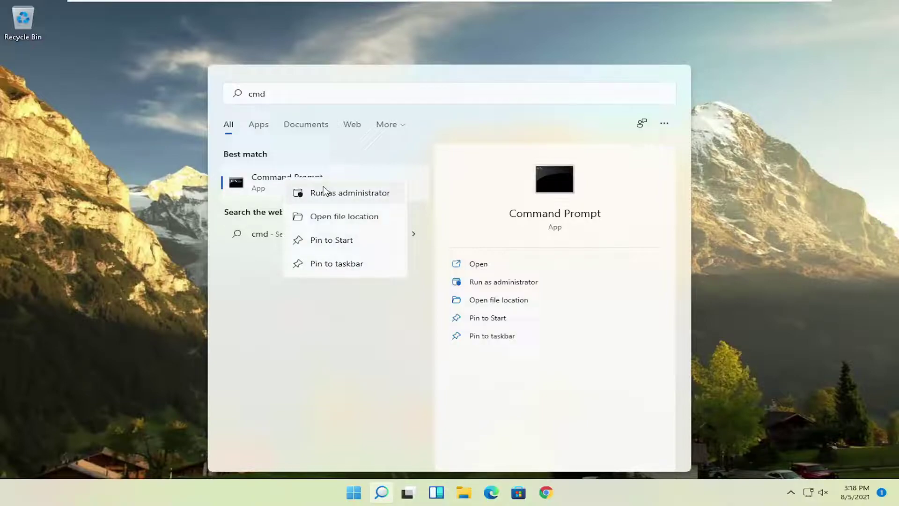
left_click(336, 194)
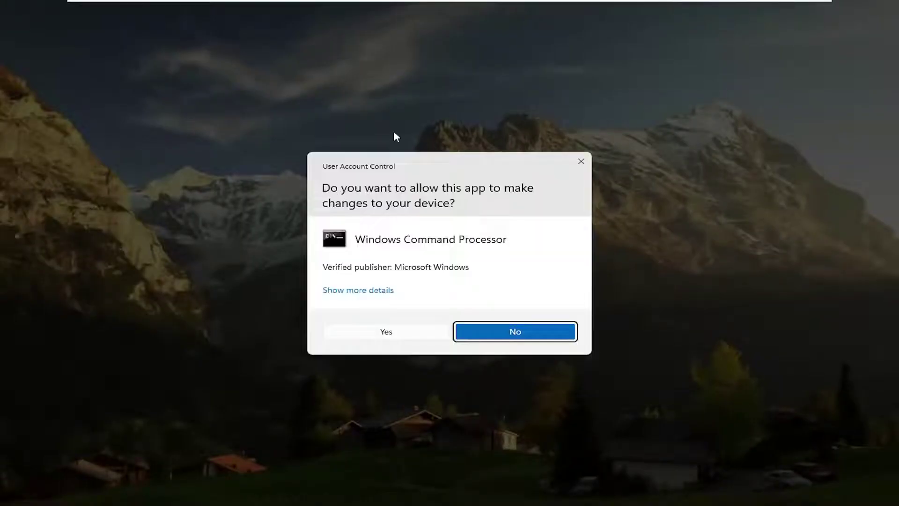
left_click(387, 329)
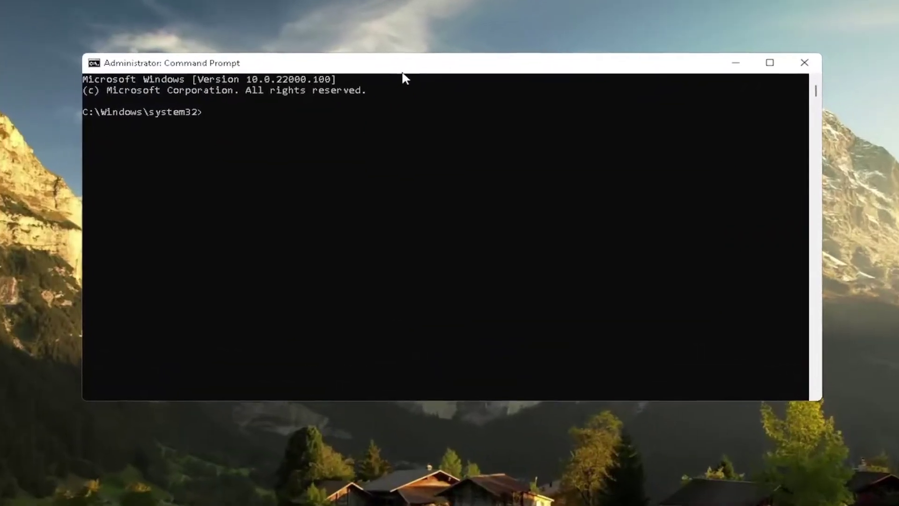
type("sfc /s")
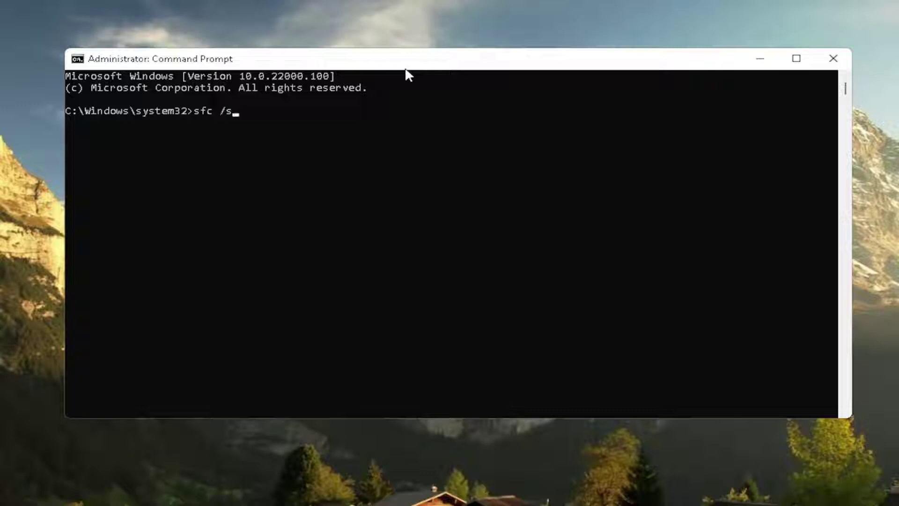
type("cannow")
Run sfc /scannow and wait until it reports no integrity violations
key("Return")
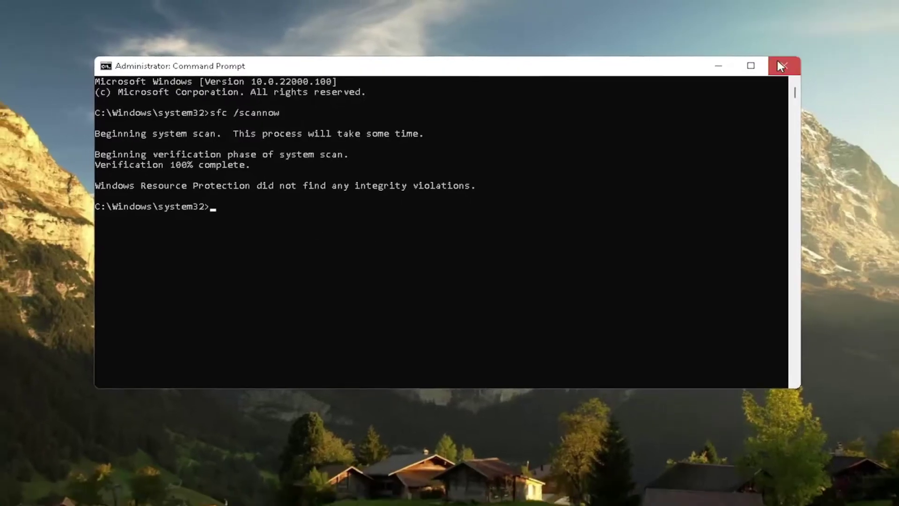
Close Command Prompt and bring up the Start button's quick-access menu
left_click(781, 65)
right_click(353, 492)
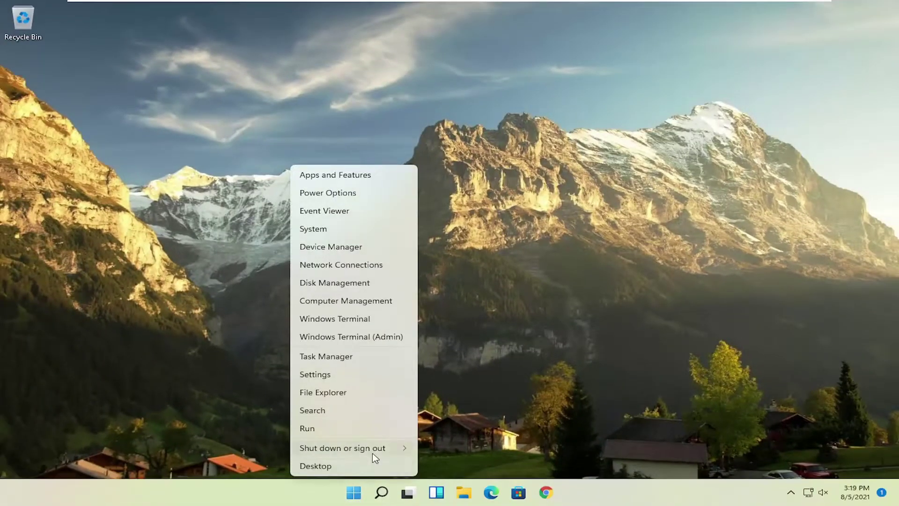